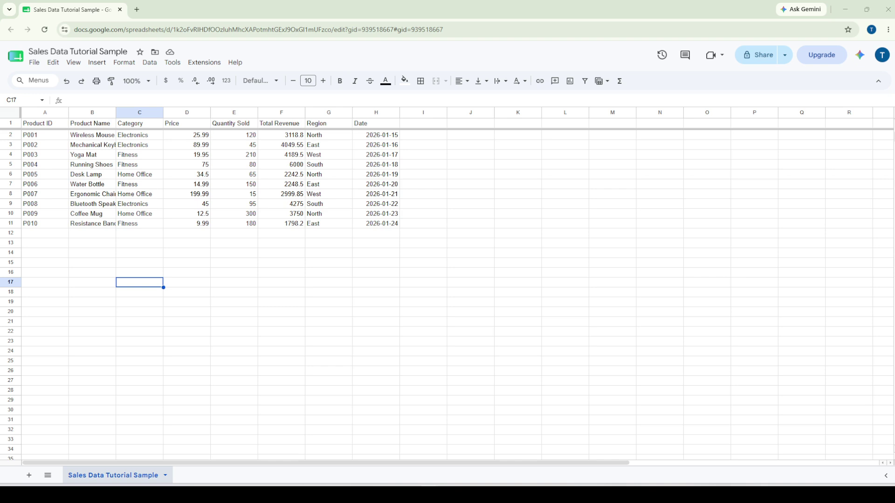
- Add a filter to the sales data range A1:H11, including its header row
drag(41, 140, 386, 228)
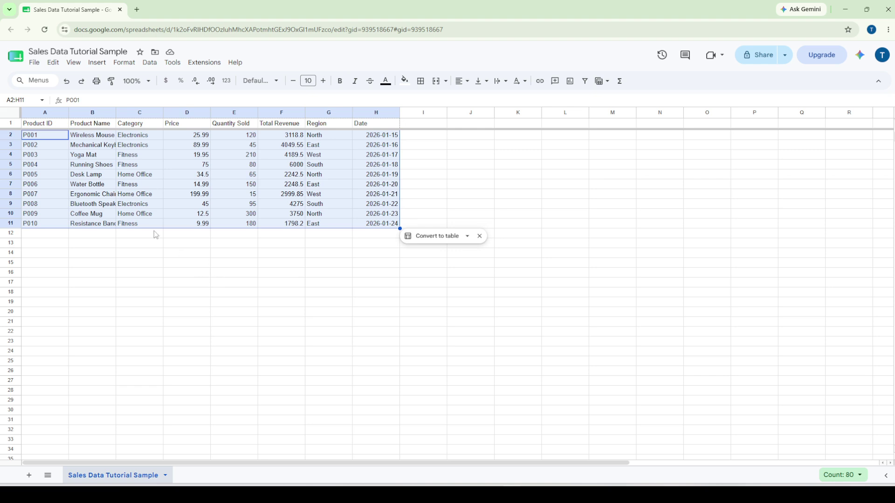
click(8, 113)
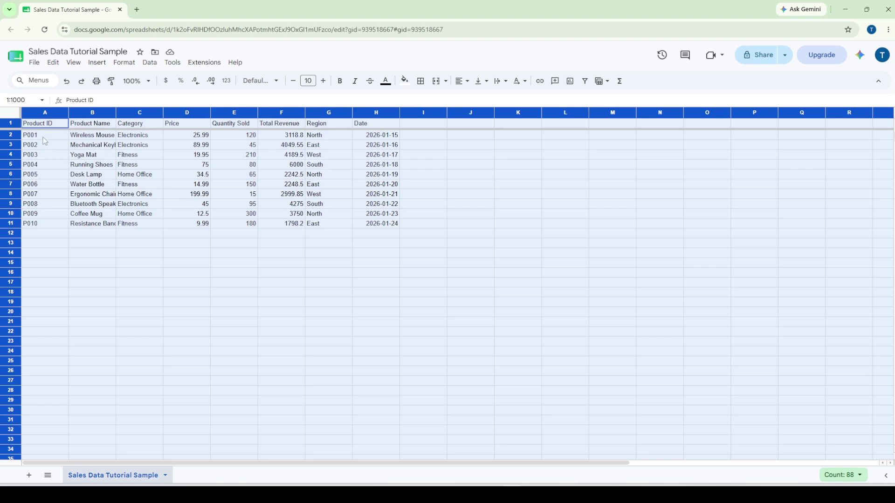
drag(37, 125, 390, 230)
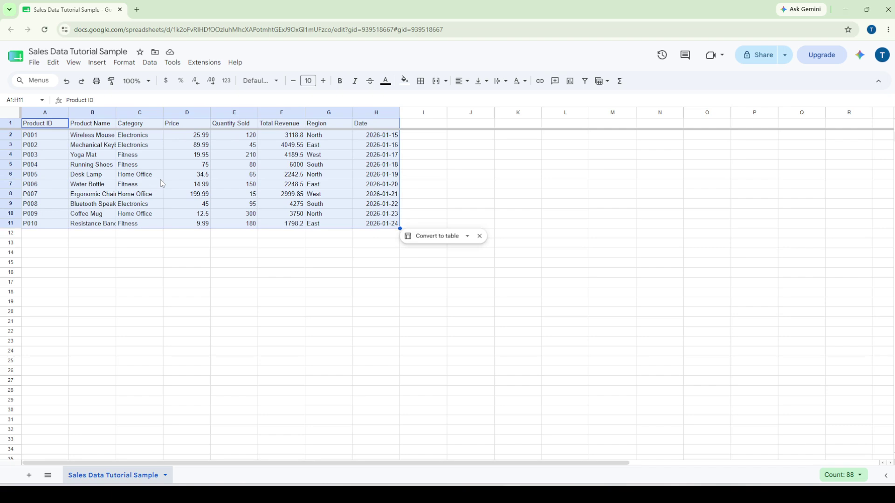
click(148, 65)
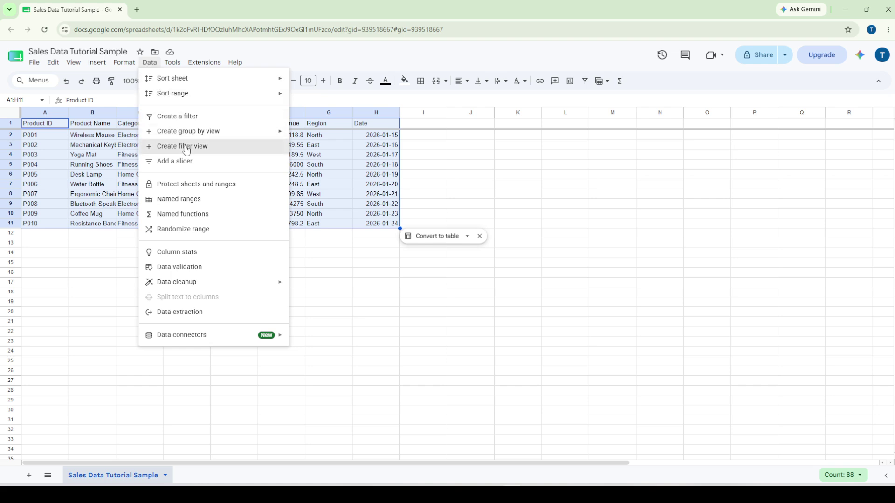
click(185, 117)
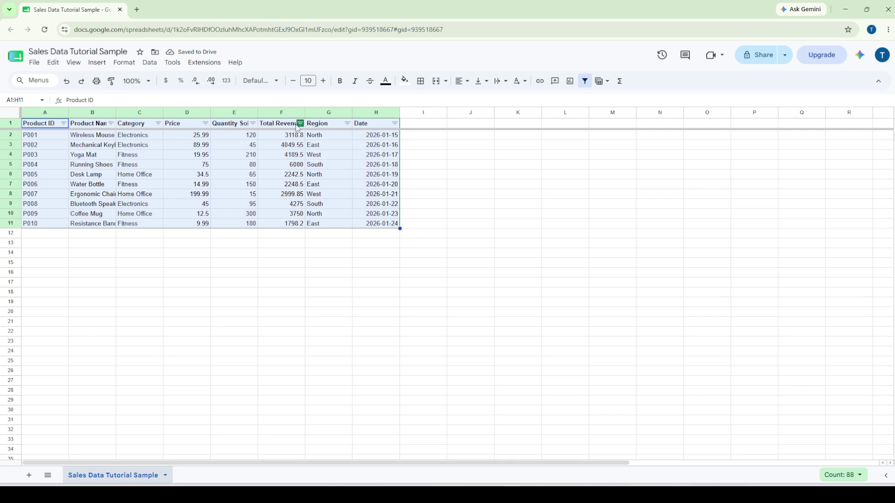
- Filter the Product ID column by values to exclude P007, P008 and P009
click(64, 123)
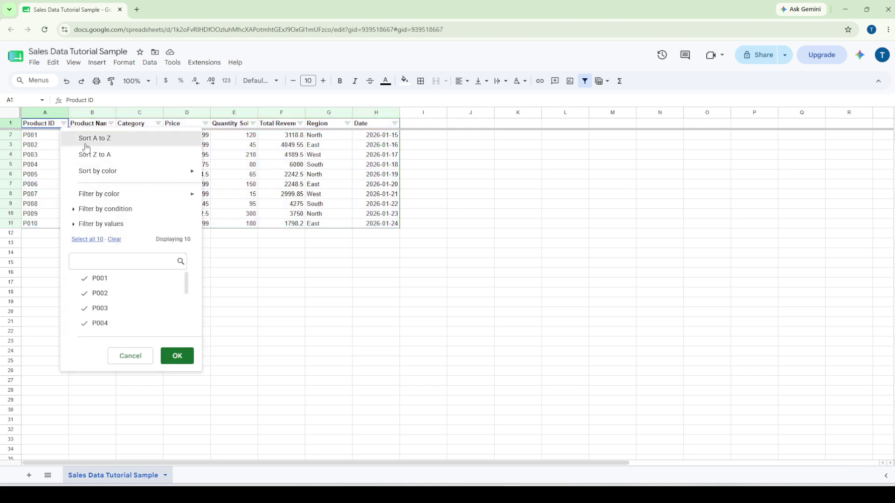
mouse_move(140, 196)
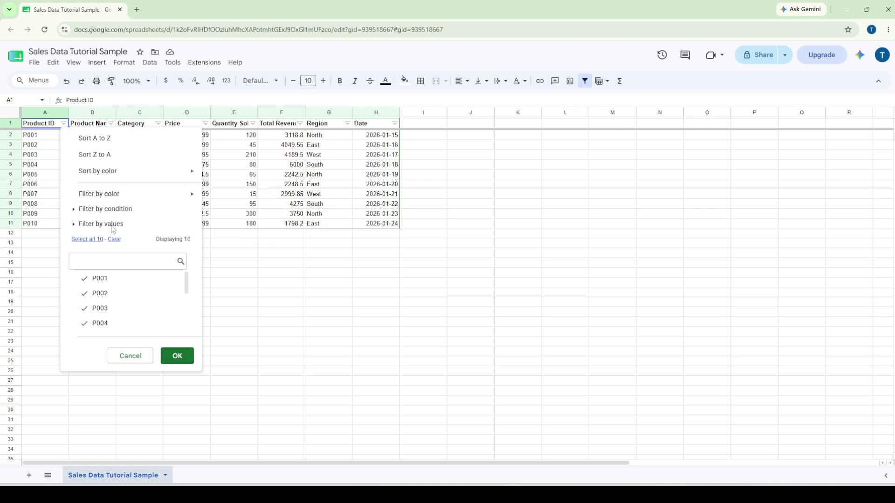
click(73, 226)
click(73, 225)
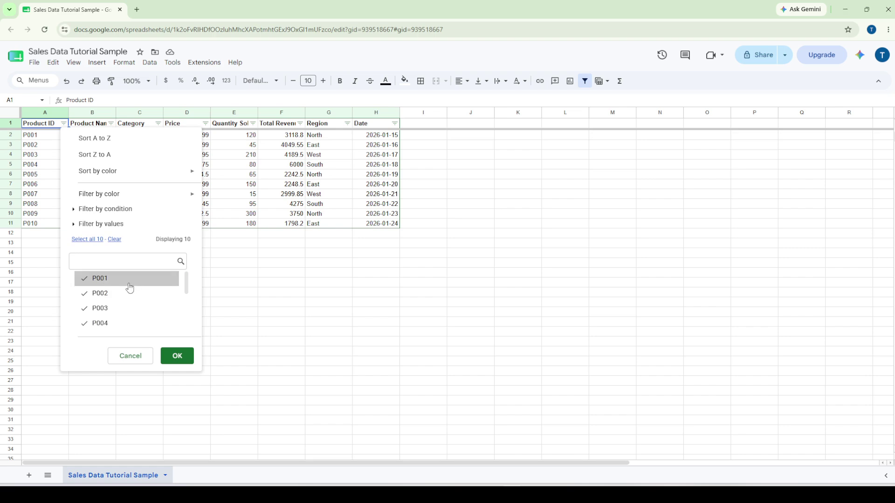
scroll(130, 288, down, 2)
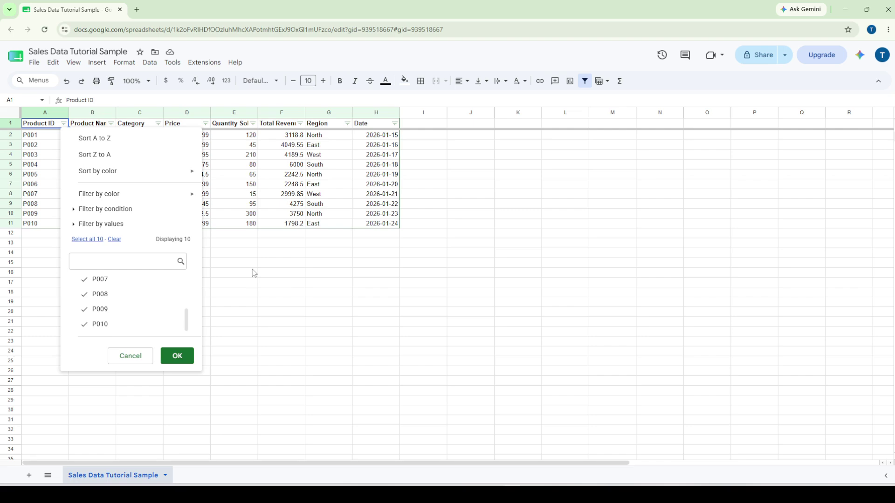
click(120, 280)
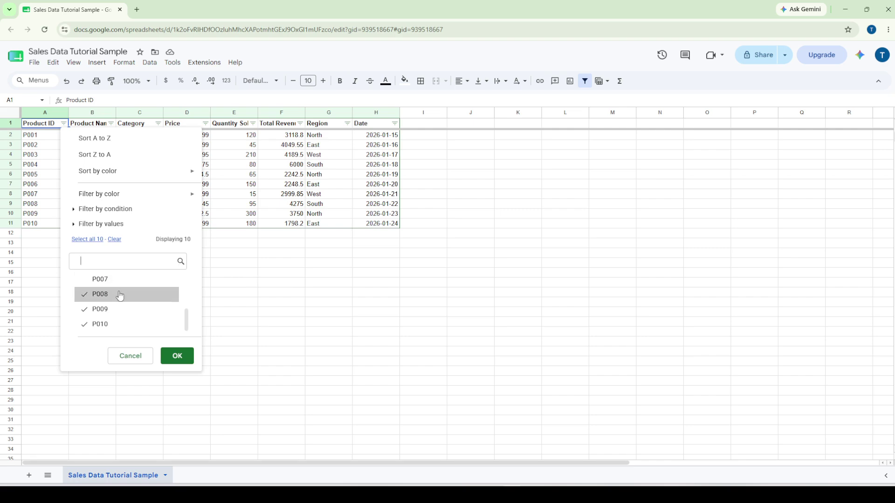
click(120, 294)
click(120, 309)
click(176, 356)
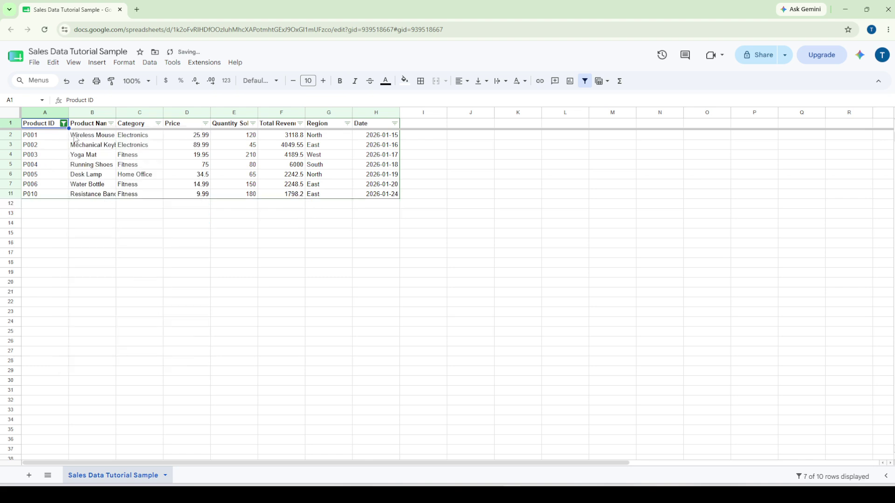
- Reset the Product ID filter to include all product IDs again
click(64, 123)
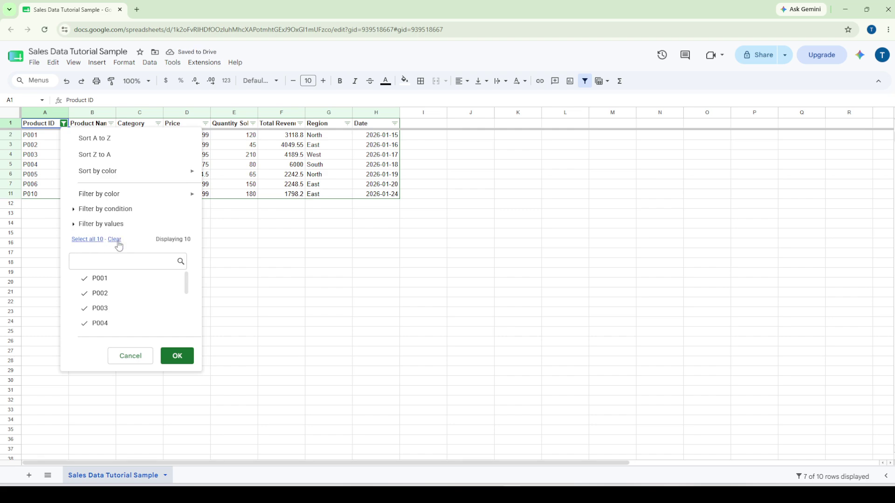
click(180, 358)
- Review the filter-by-condition options available for the Product Name column, and close them without choosing one
click(111, 124)
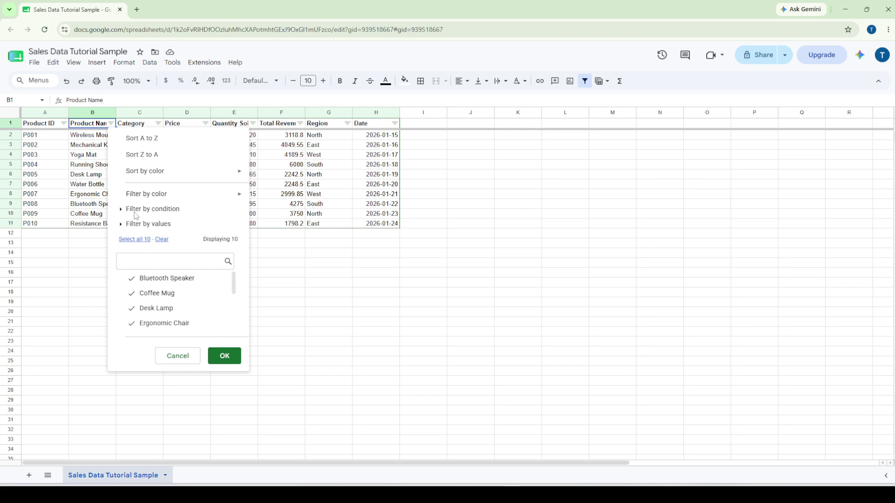
click(122, 210)
click(140, 228)
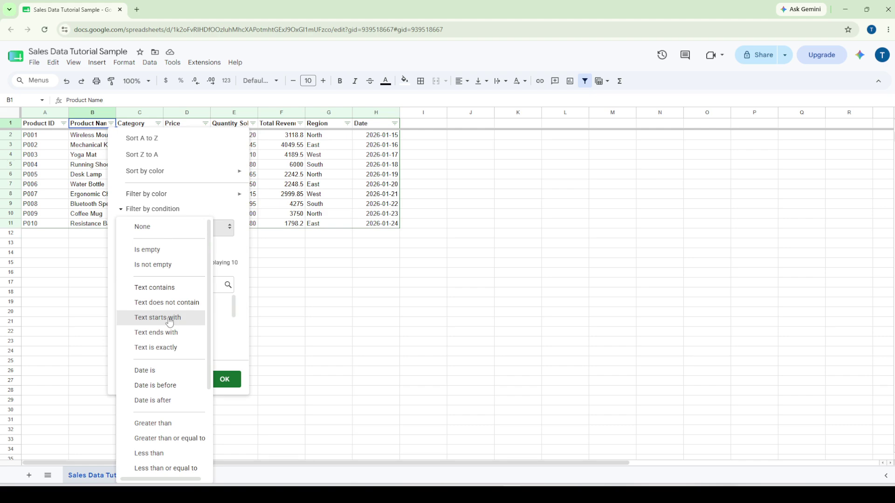
scroll(170, 321, down, 3)
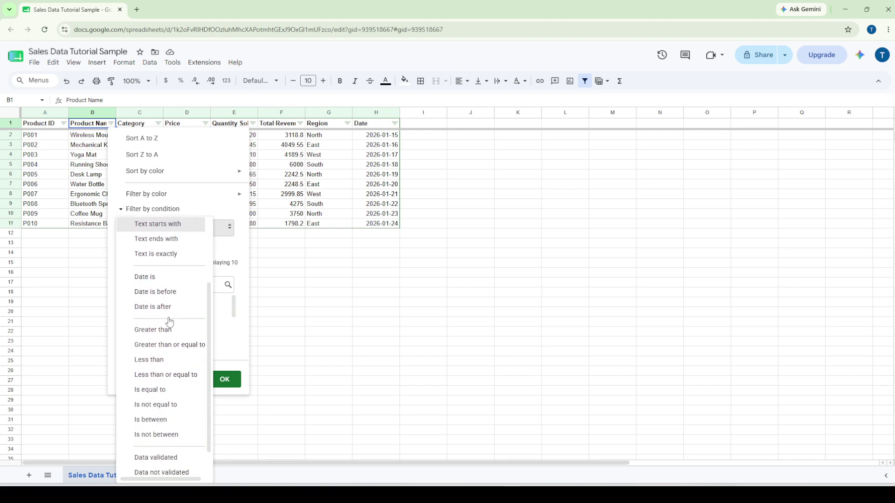
scroll(169, 322, down, 1)
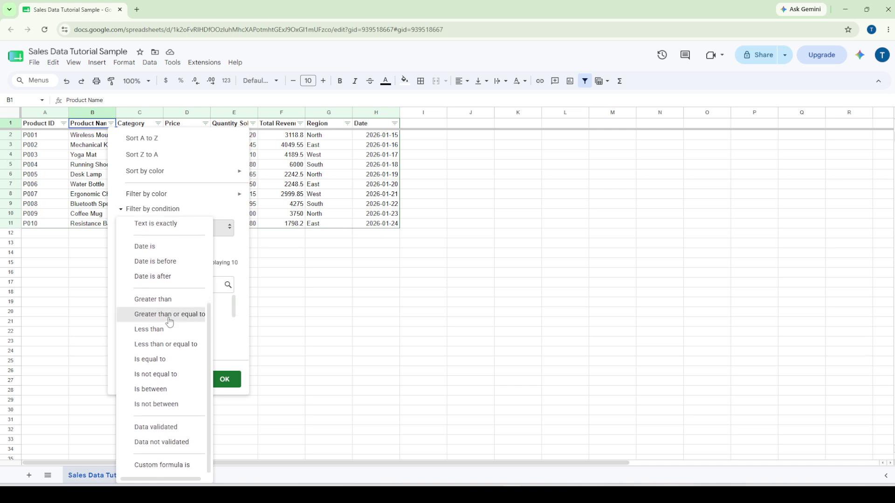
scroll(169, 321, up, 4)
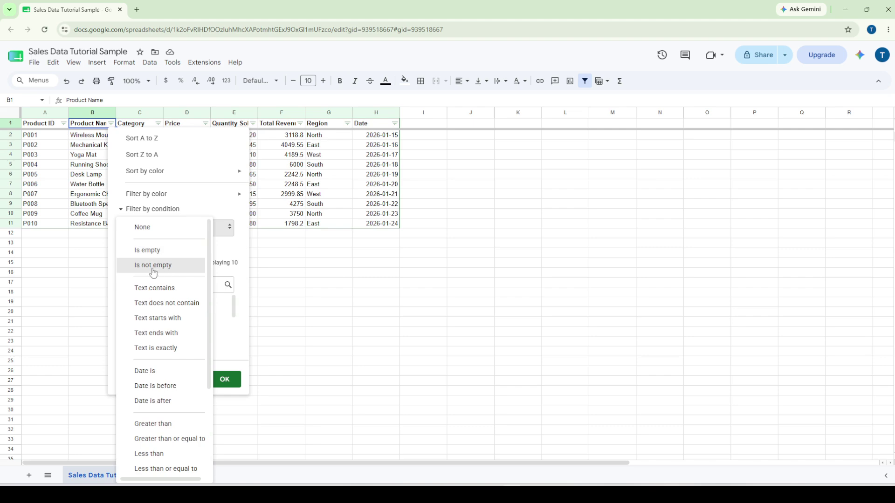
click(333, 266)
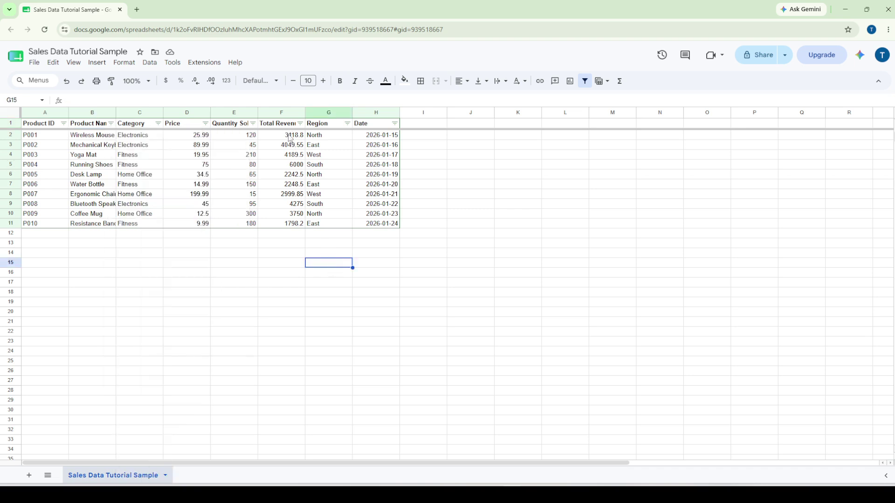
- Filter the Quantity Sold column by condition to show only values greater than 100
drag(251, 137, 245, 224)
click(253, 123)
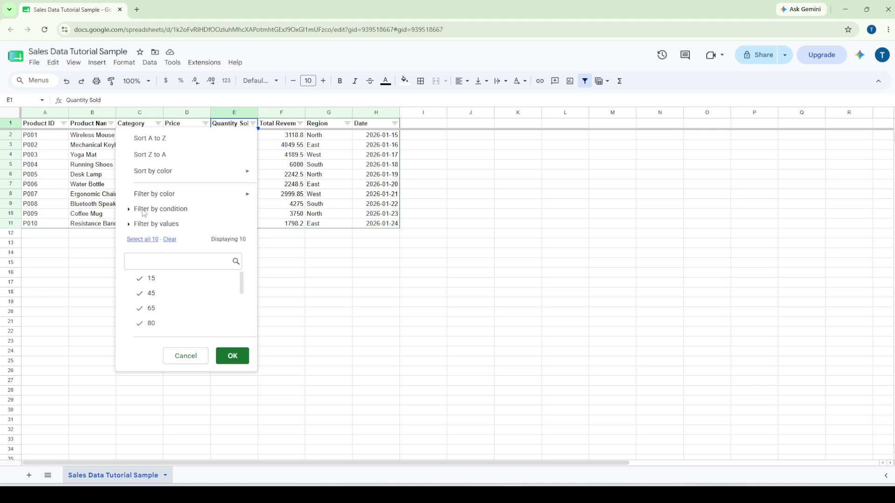
click(131, 209)
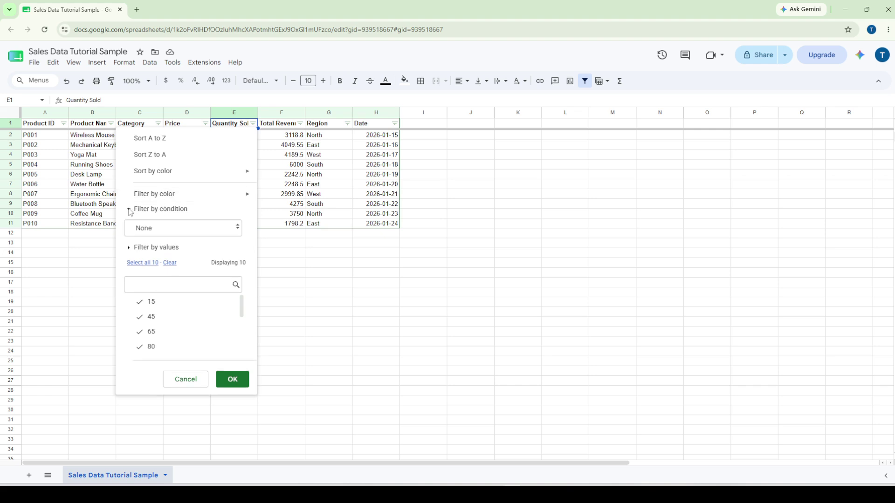
click(143, 229)
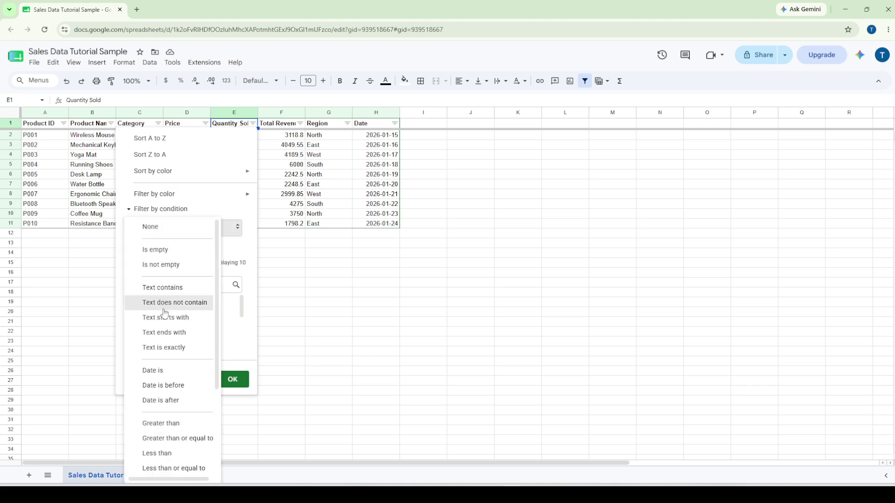
click(172, 424)
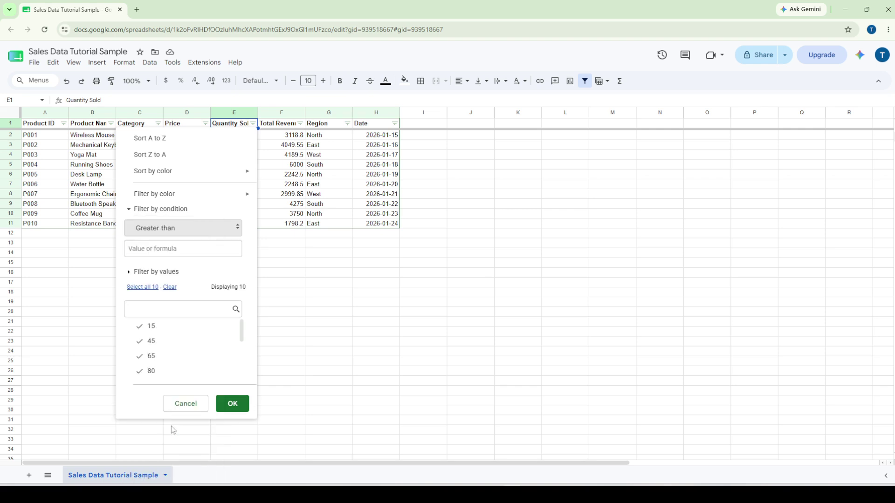
click(163, 248)
text(1)
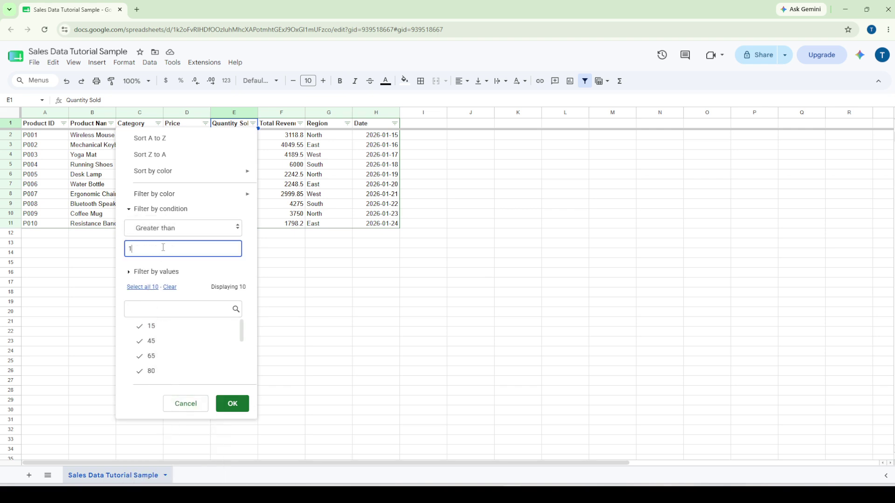
text(00)
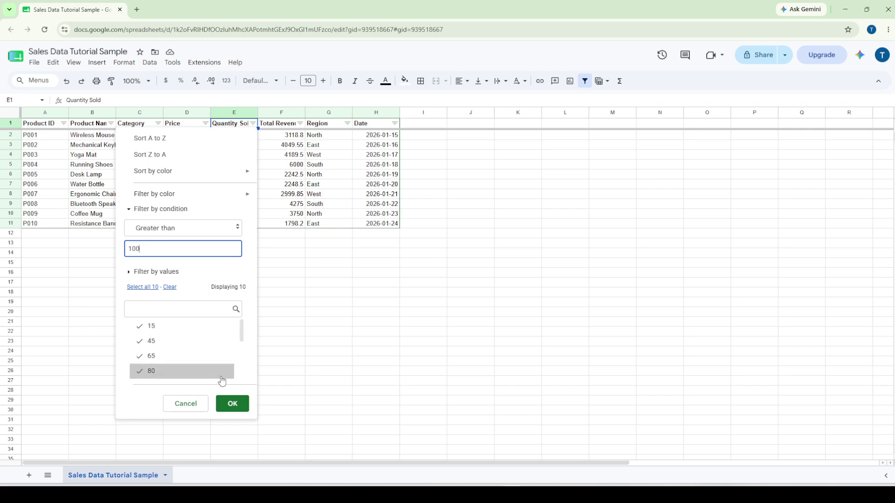
click(233, 406)
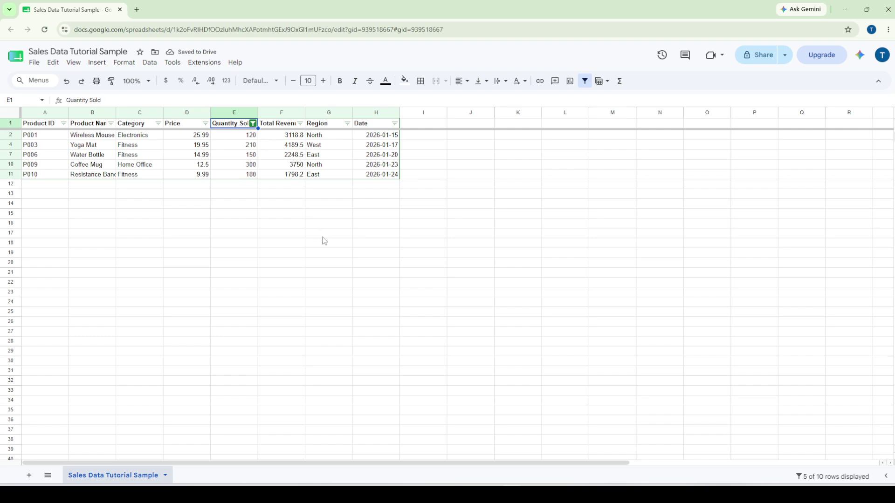
- Undo the Quantity Sold condition filter and select an empty cell below the data
key(ctrl+z)
click(308, 248)
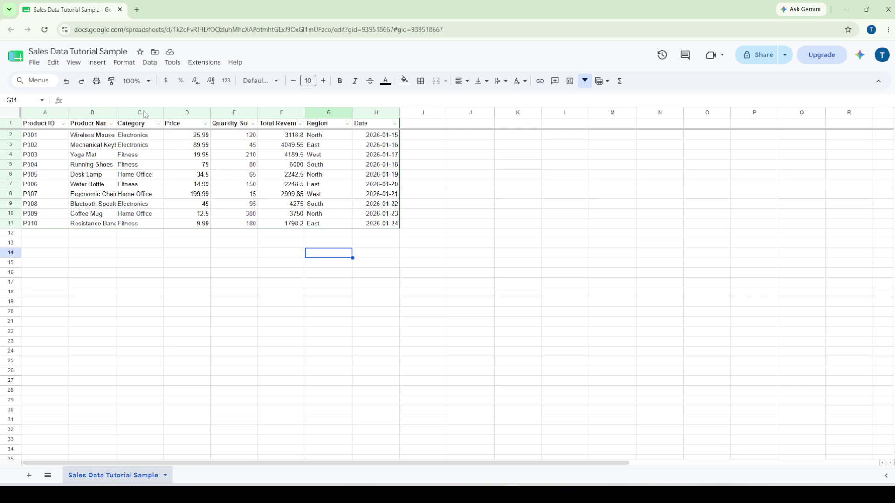
- Create a temporary filter view from the selected empty cell G14 and dismiss its introductory notice
click(154, 65)
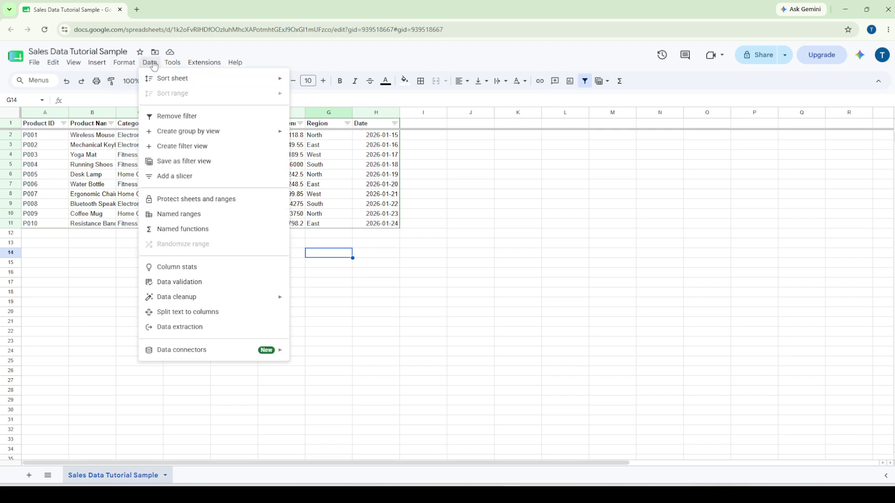
click(195, 153)
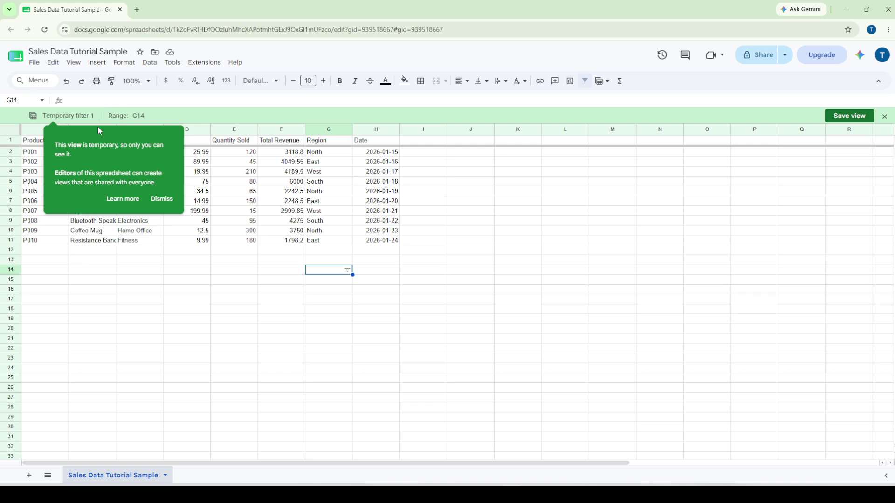
click(163, 199)
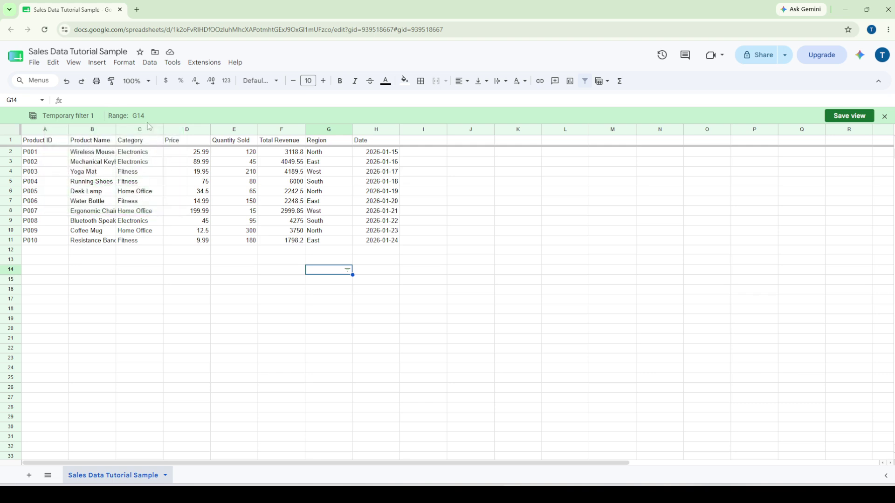
double_click(73, 117)
click(73, 117)
- Open the filter view's naming dialog and cancel it, and exit the temporary view without saving
click(852, 116)
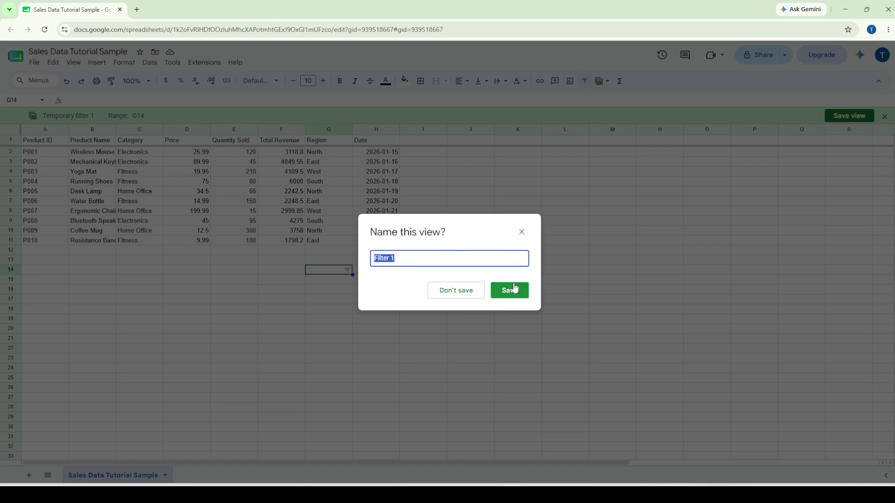
click(521, 232)
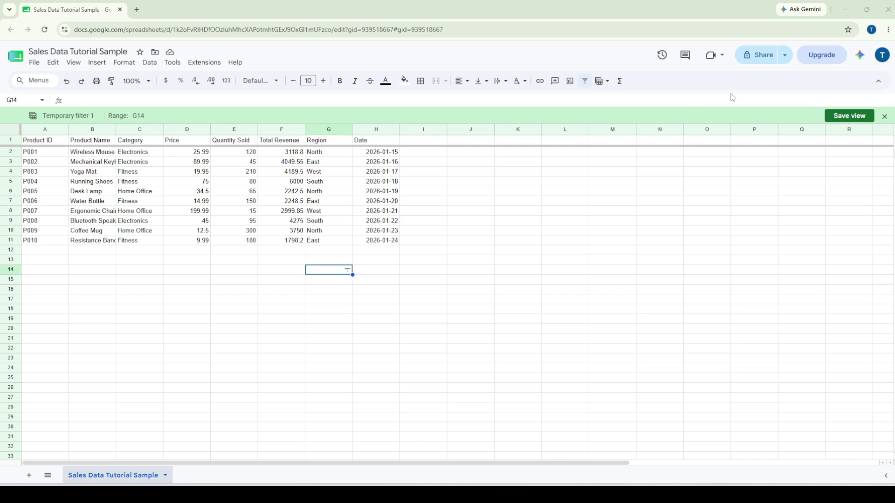
click(883, 118)
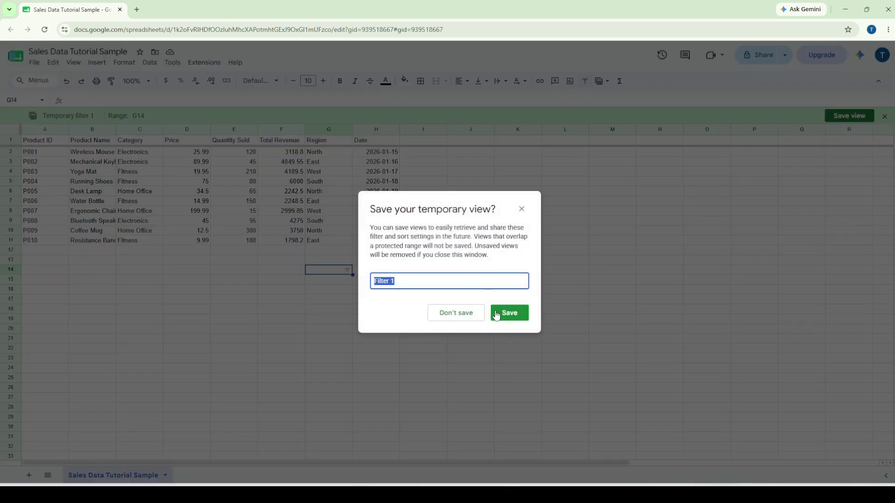
click(463, 312)
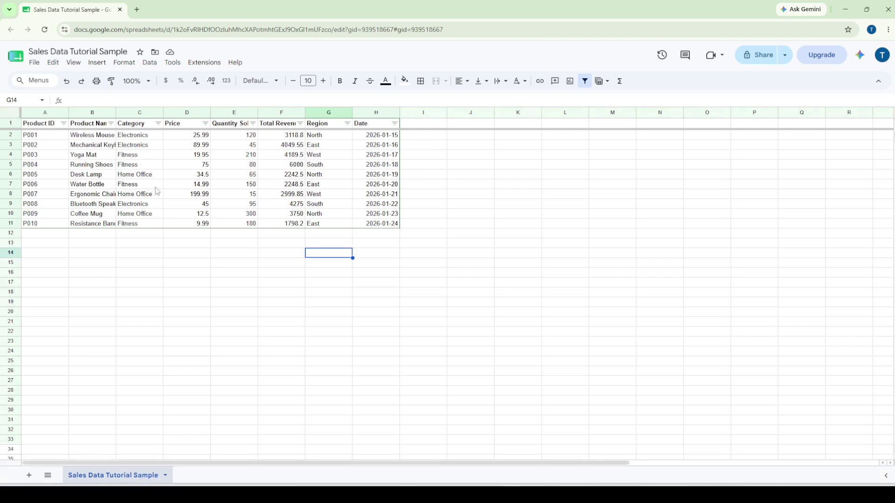